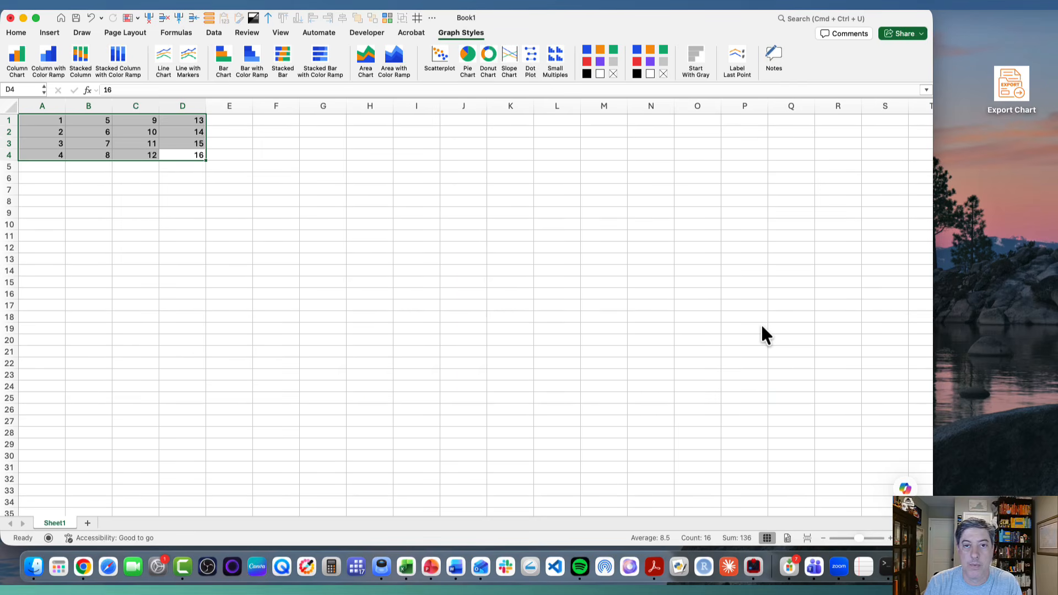
Create a column chart from A1:D4 and place it just below the data
left_click(209, 224)
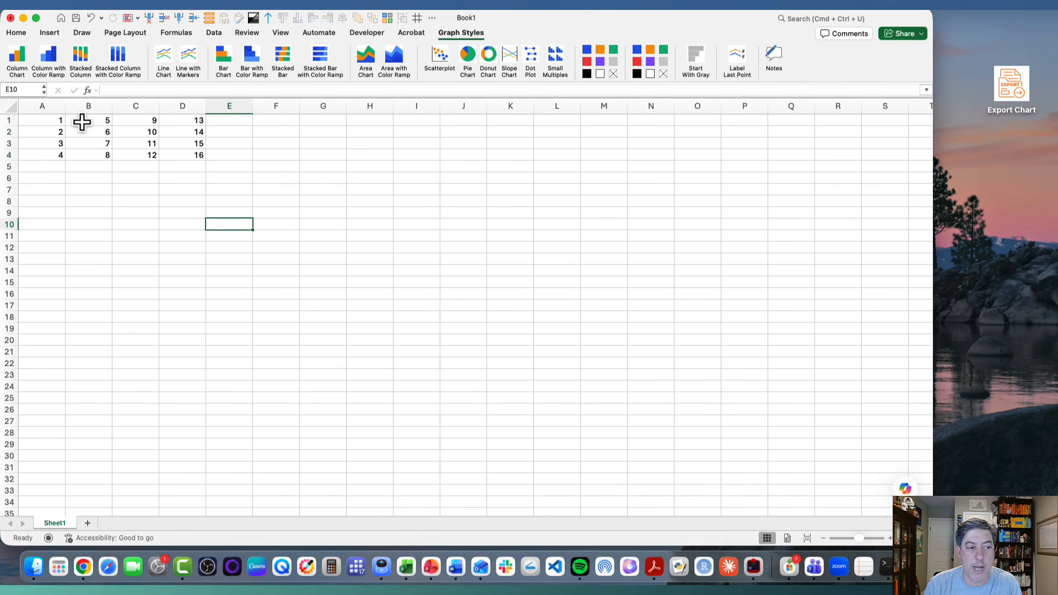
left_click_drag(49, 118, 173, 156)
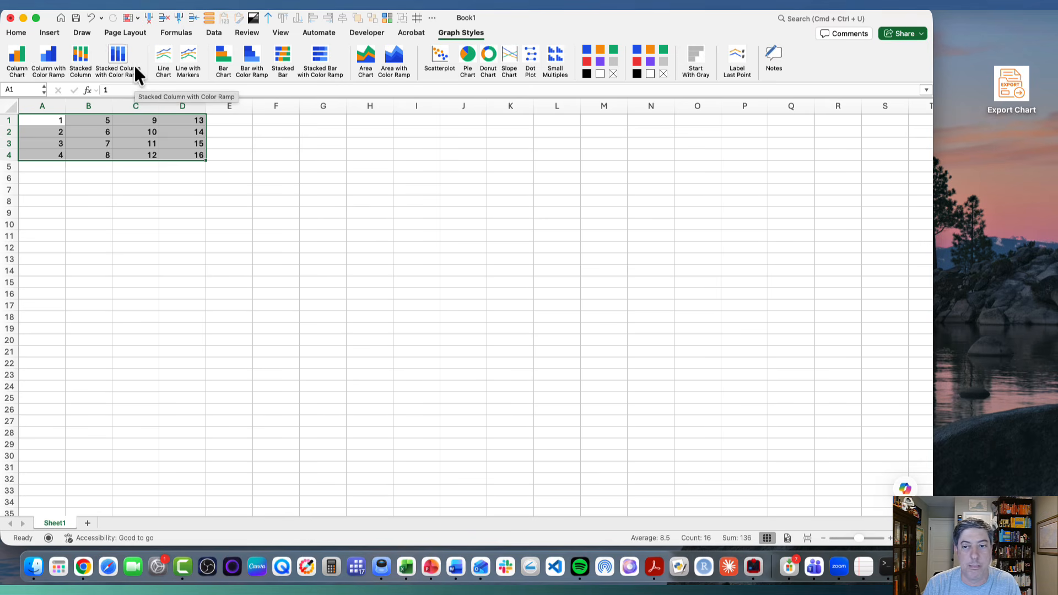
left_click(23, 54)
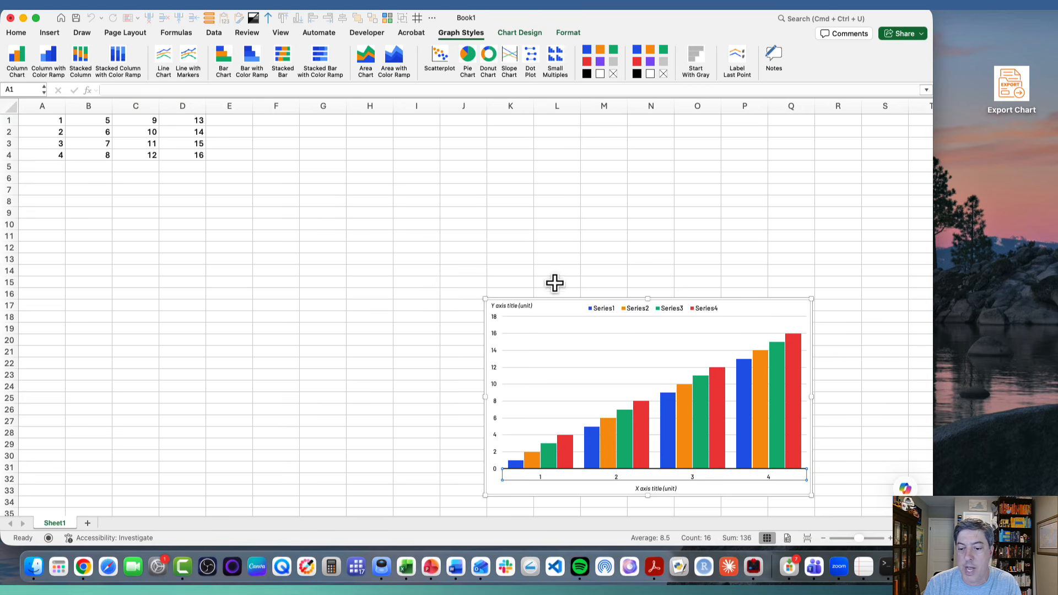
left_click_drag(566, 304, 305, 179)
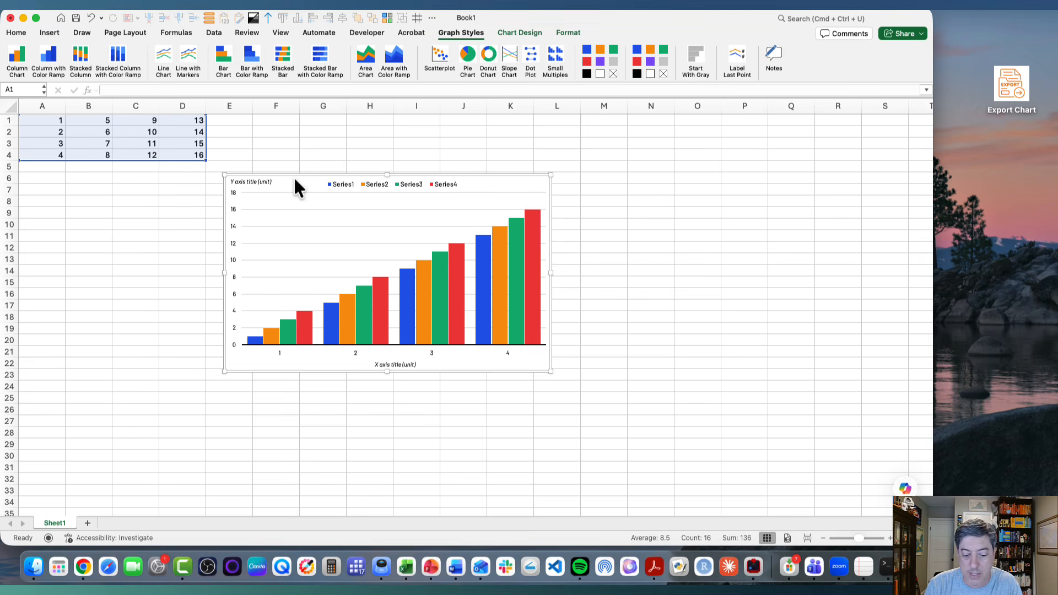
Switch to Preview, create a new document from the copied chart and set its save format to PNG, checking the resolution setting
left_click(384, 564)
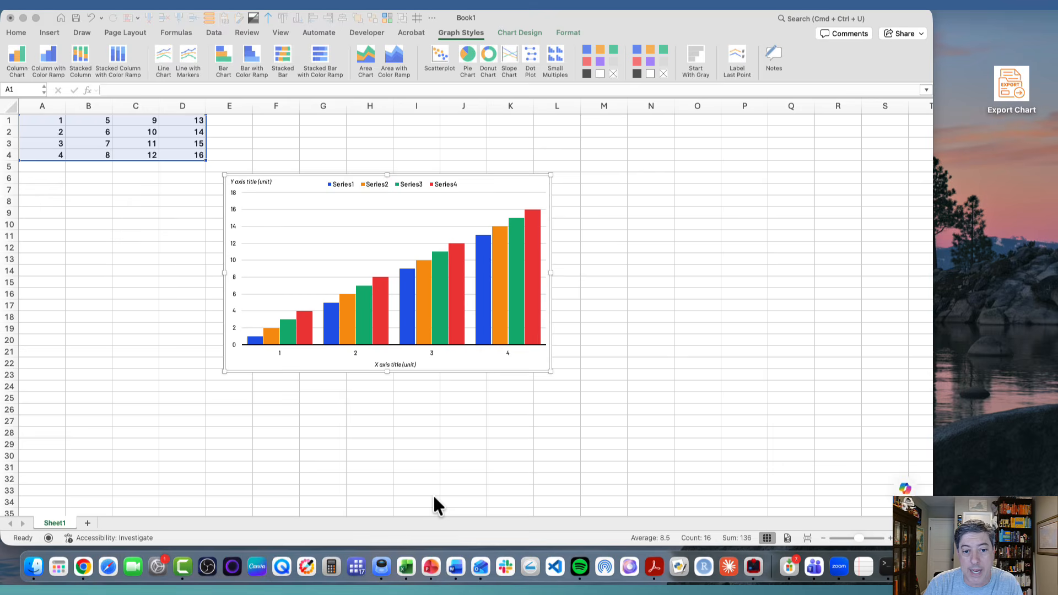
key("super+n")
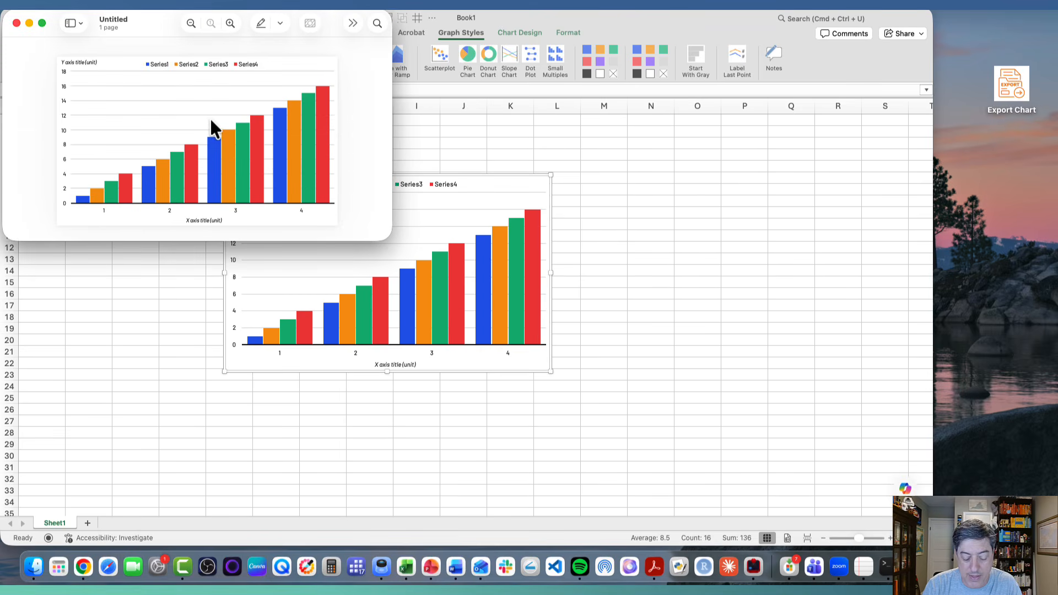
key("super+s")
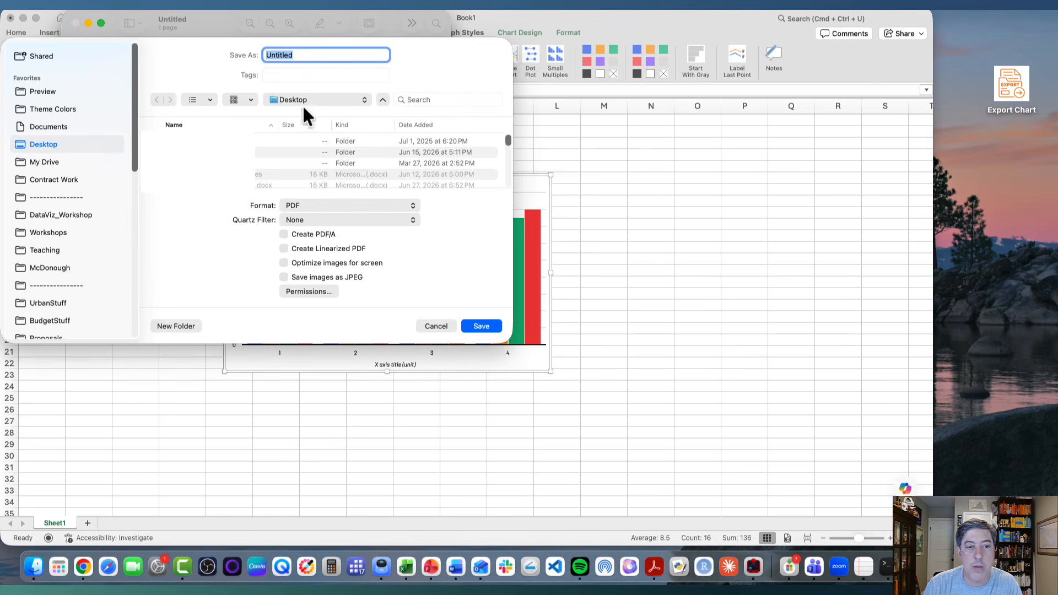
left_click(326, 205)
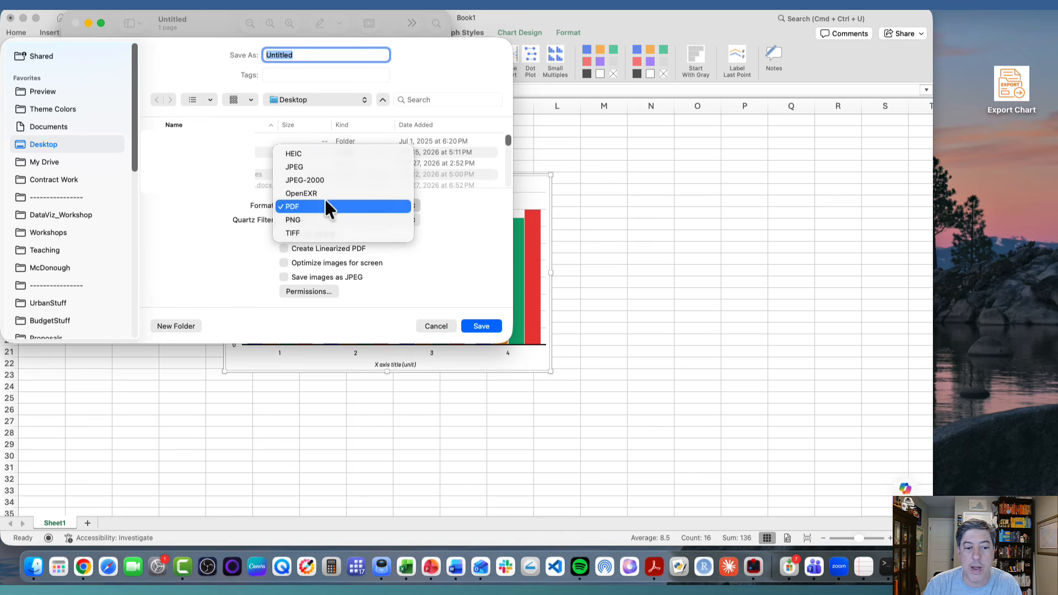
left_click(320, 219)
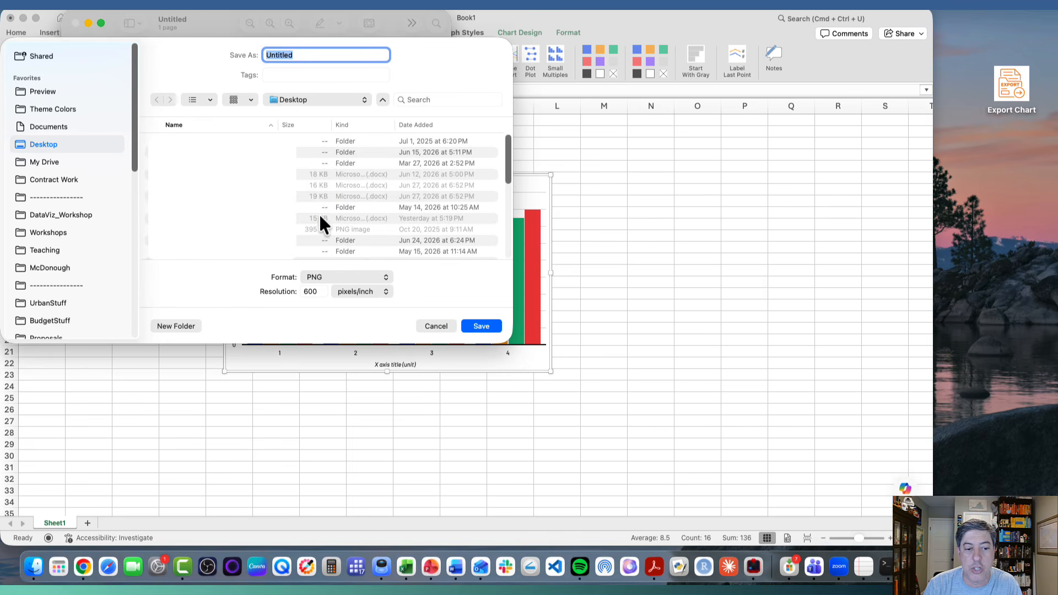
double_click(318, 289)
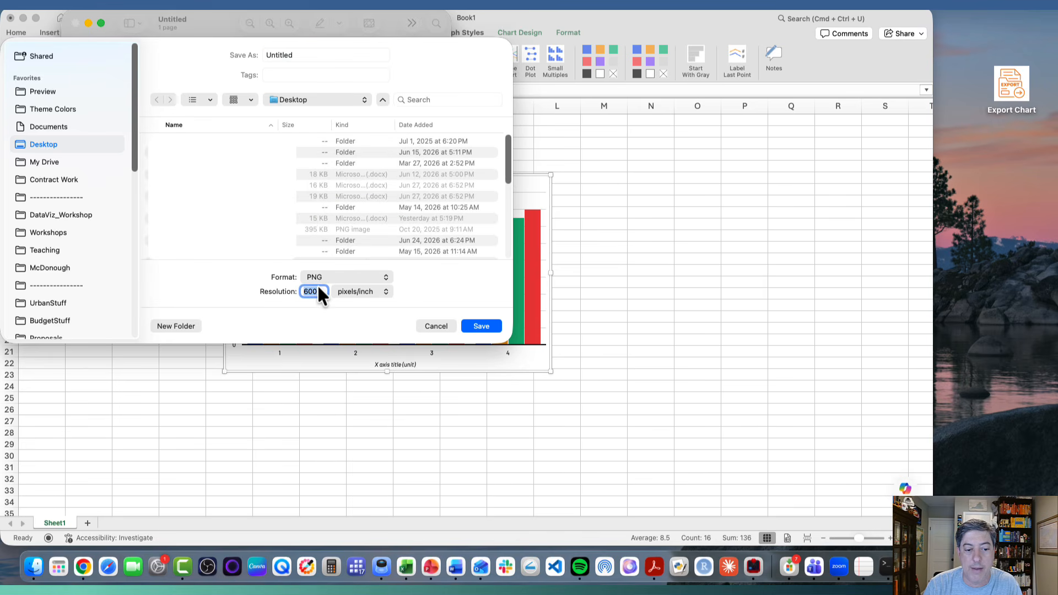
Cancel saving the untitled Preview document and close it without keeping it
left_click(432, 326)
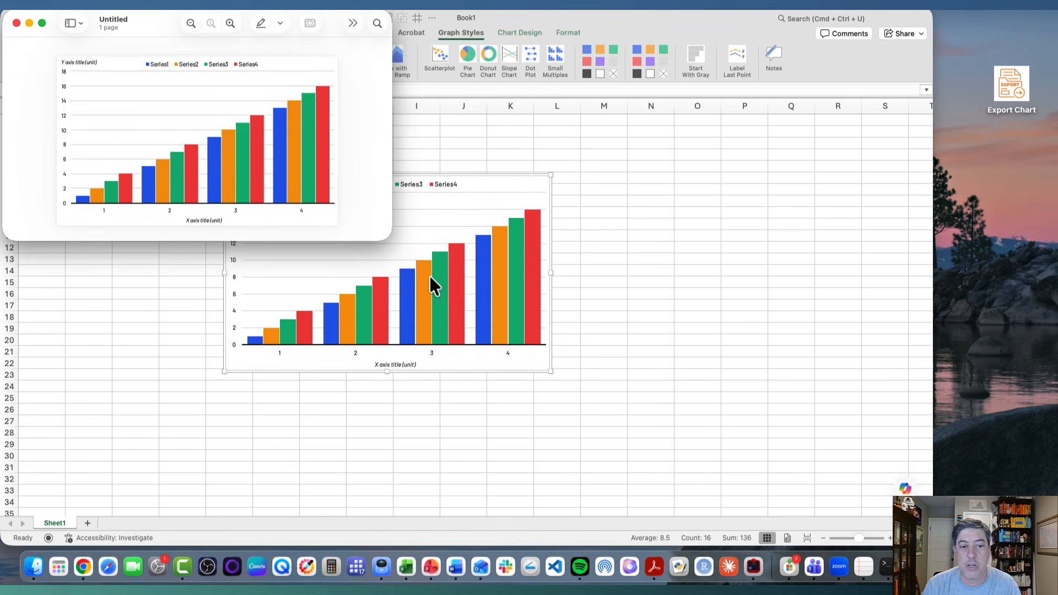
left_click(16, 22)
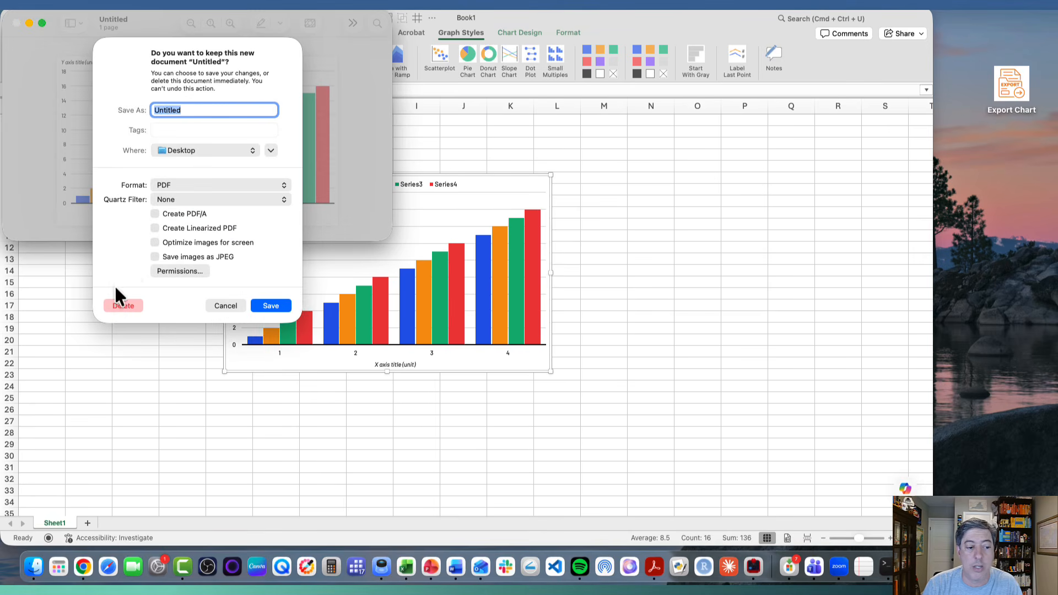
left_click(116, 305)
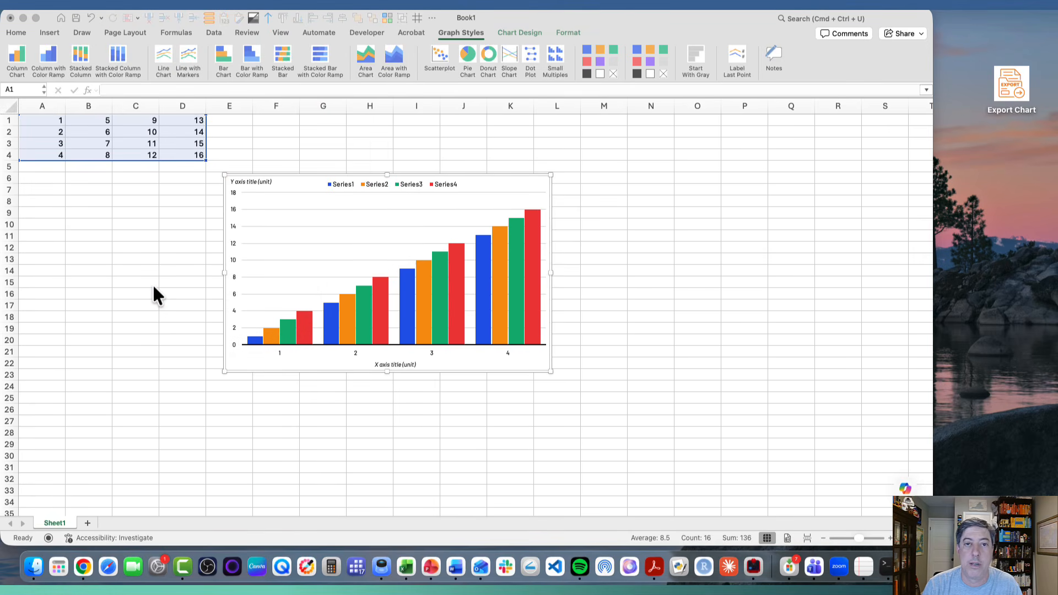
Select the column chart and run the Export Chart desktop script to save it as chart at 300 DPI
left_click(1005, 102)
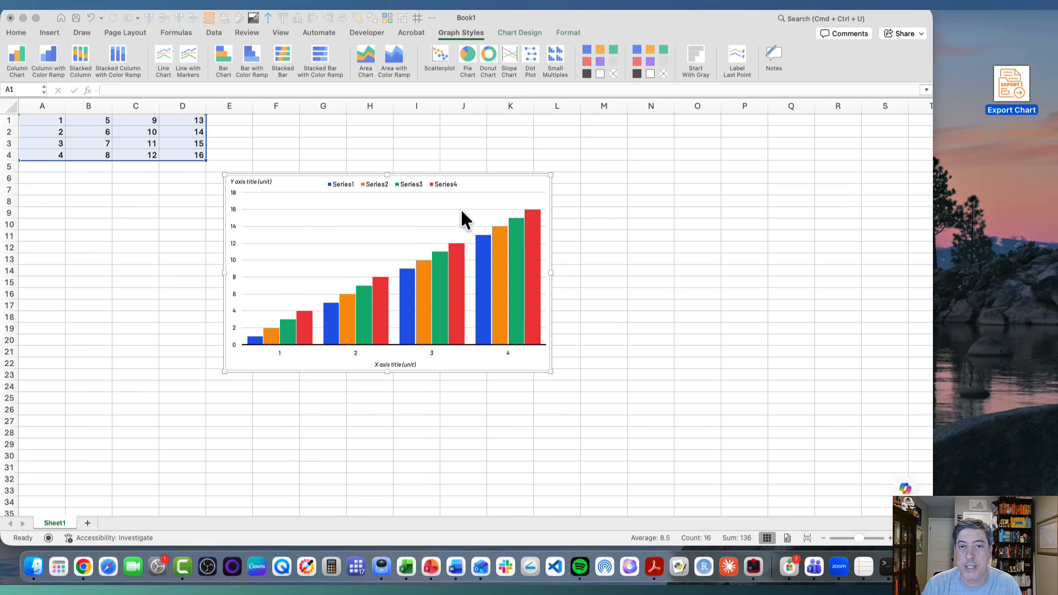
left_click(386, 132)
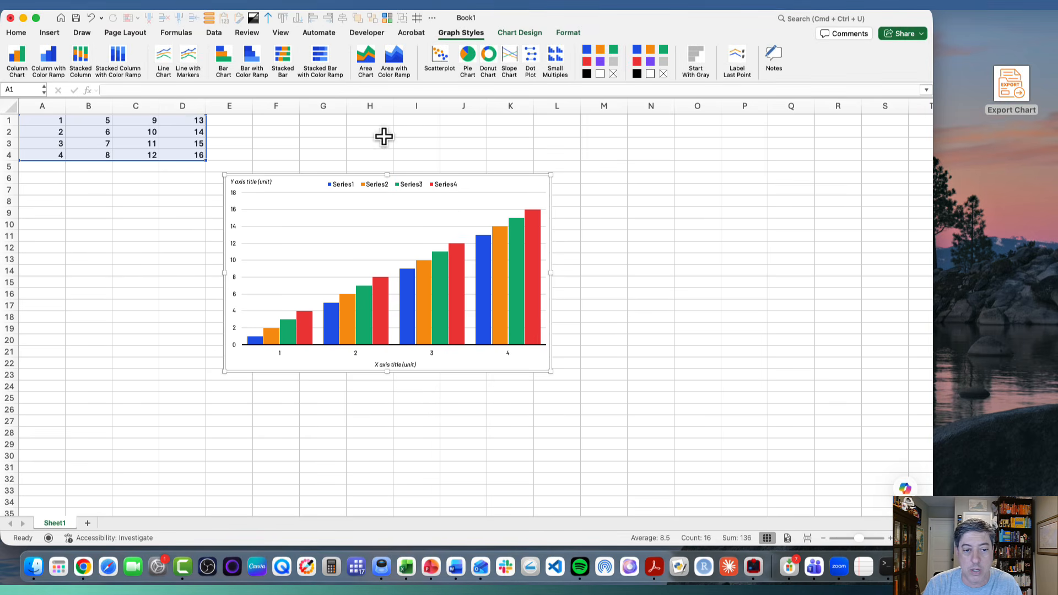
left_click(296, 185)
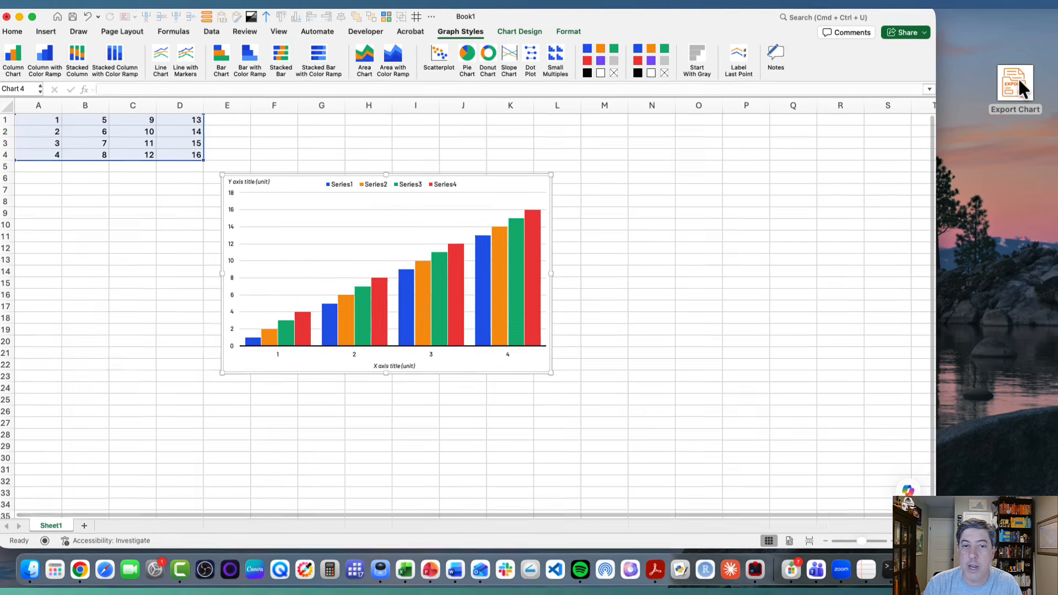
double_click(1018, 77)
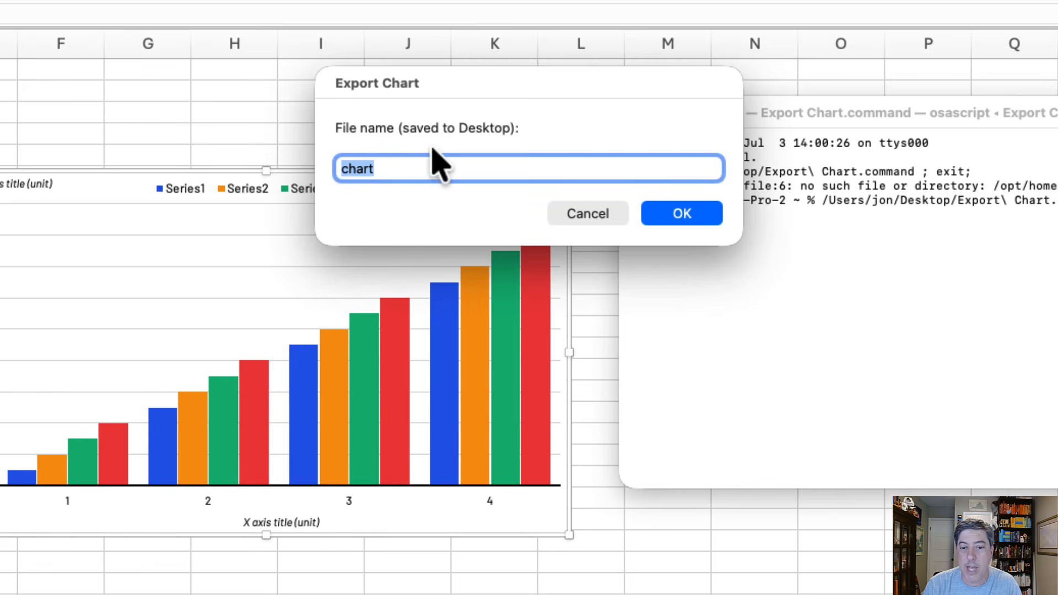
left_click(678, 215)
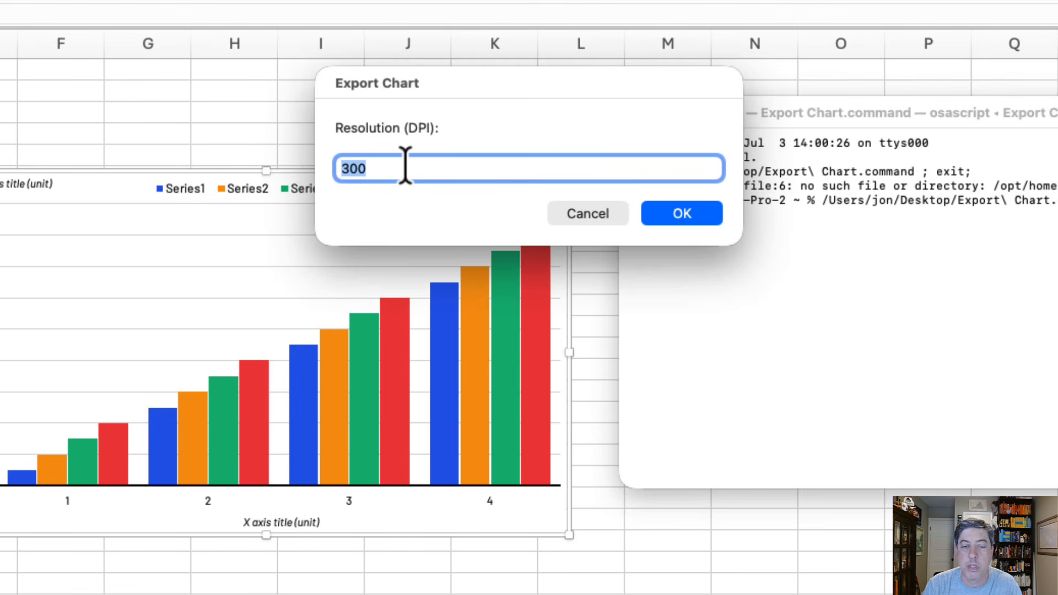
left_click(678, 218)
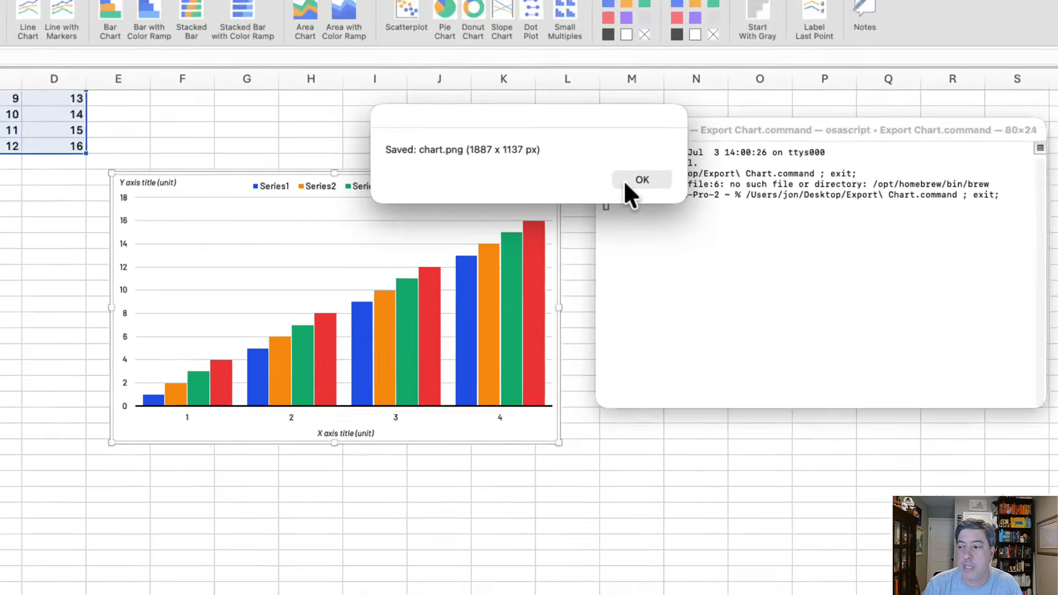
left_click(682, 180)
Open chart.png from the desktop to check the exported image, and close both the image and the Terminal window
double_click(1018, 158)
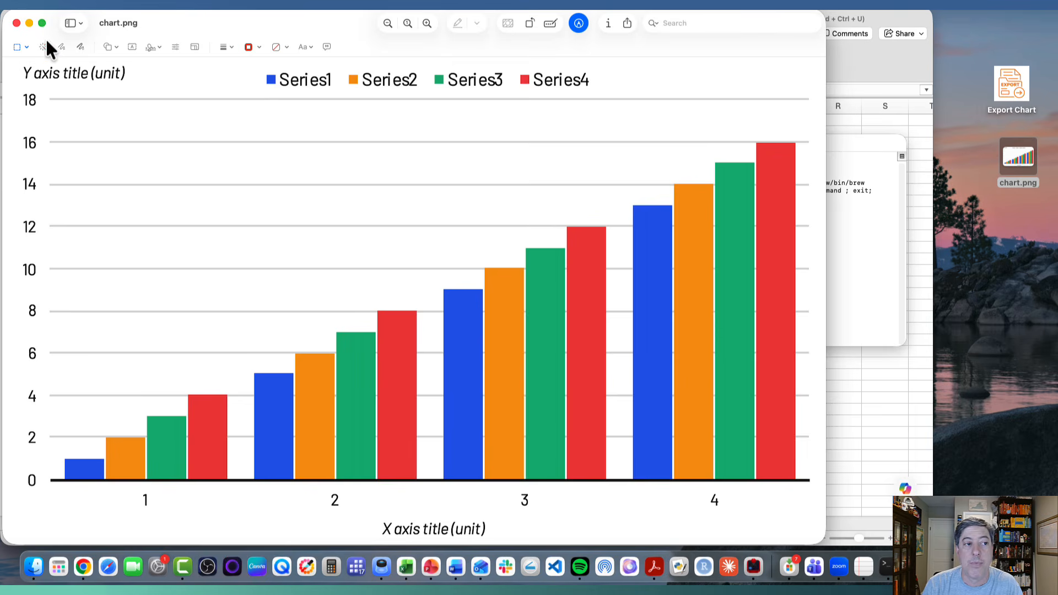
left_click(16, 23)
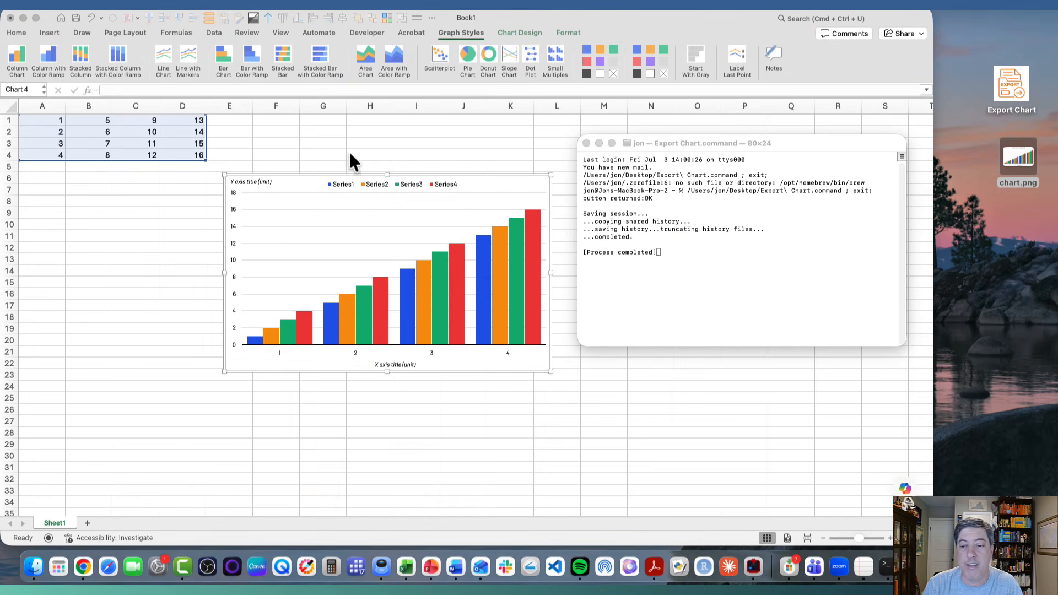
left_click(586, 143)
left_click(507, 175)
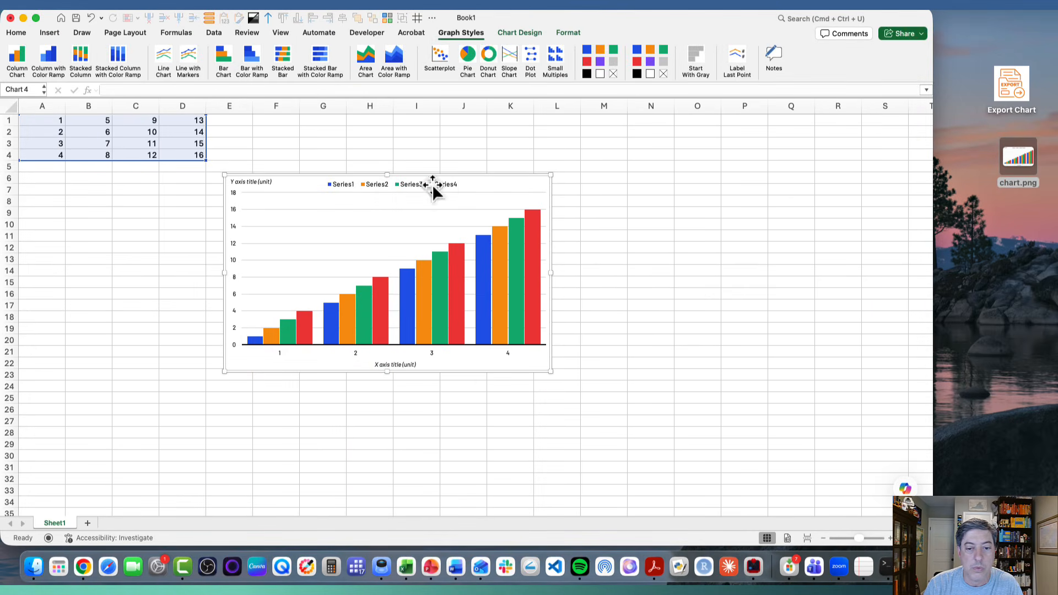
Move the column chart under the data and insert a pie chart of D1:D4 directly beside it
left_click_drag(432, 184, 289, 189)
left_click_drag(194, 156, 3, 91)
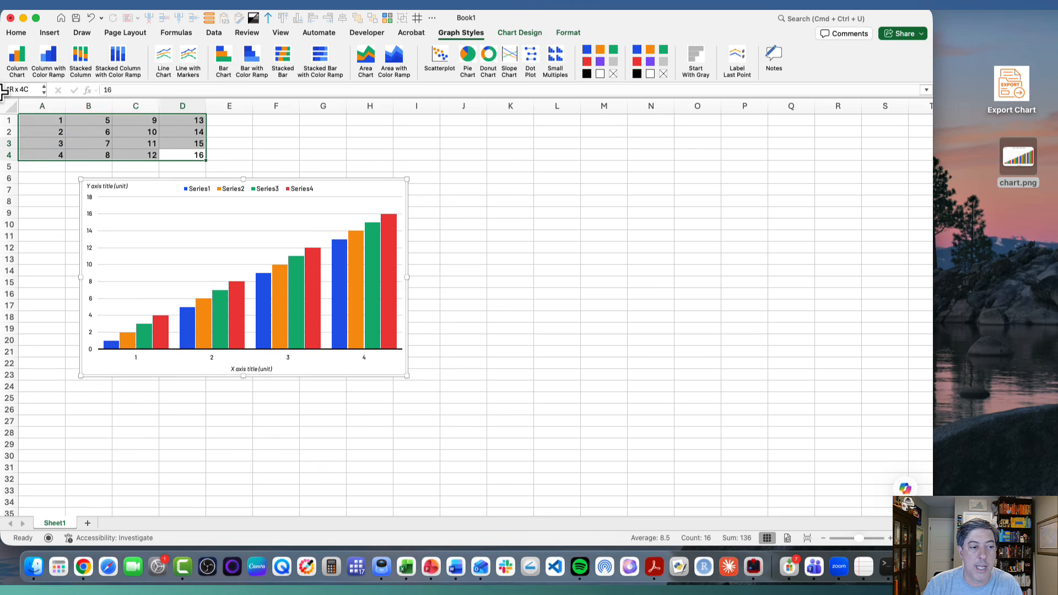
left_click_drag(188, 155, 179, 117)
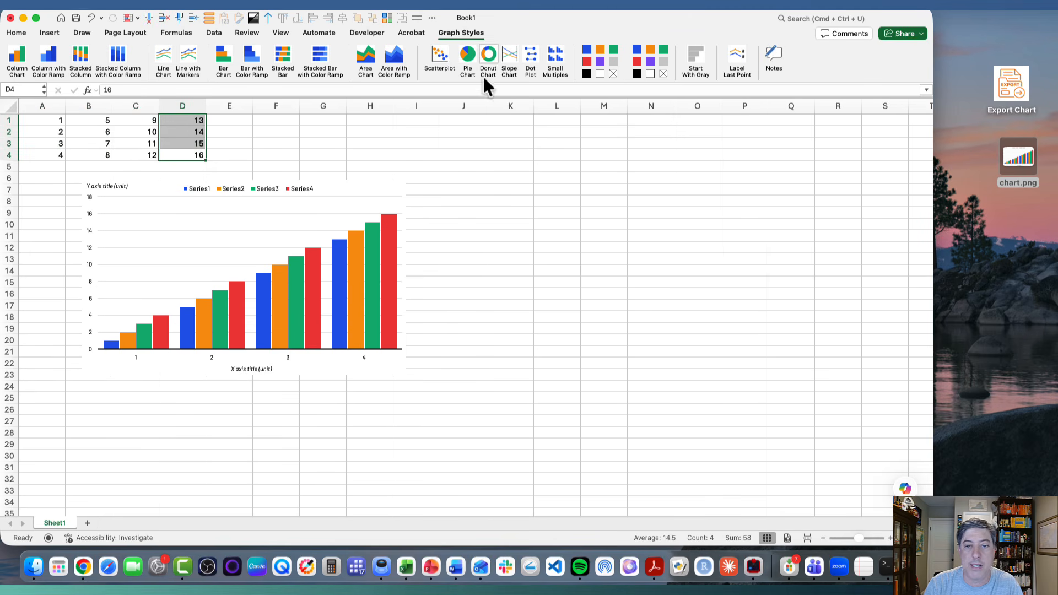
left_click(469, 53)
left_click_drag(579, 303, 499, 182)
Select the column and pie charts together and export them with the Export Chart script as chart at 300 DPI
left_click(366, 189, "shift")
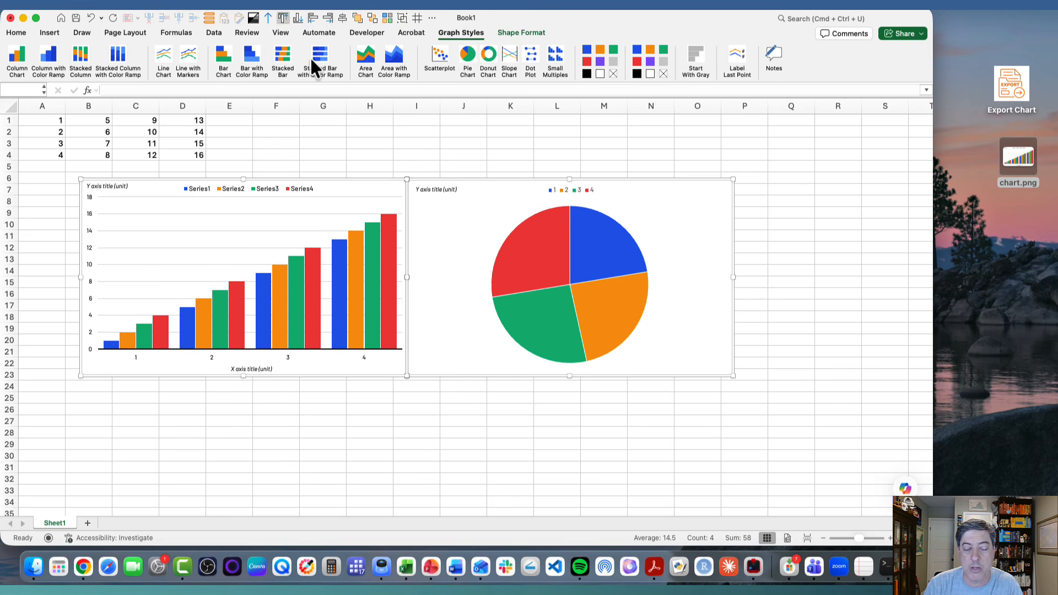
left_click(411, 165)
left_click(382, 189)
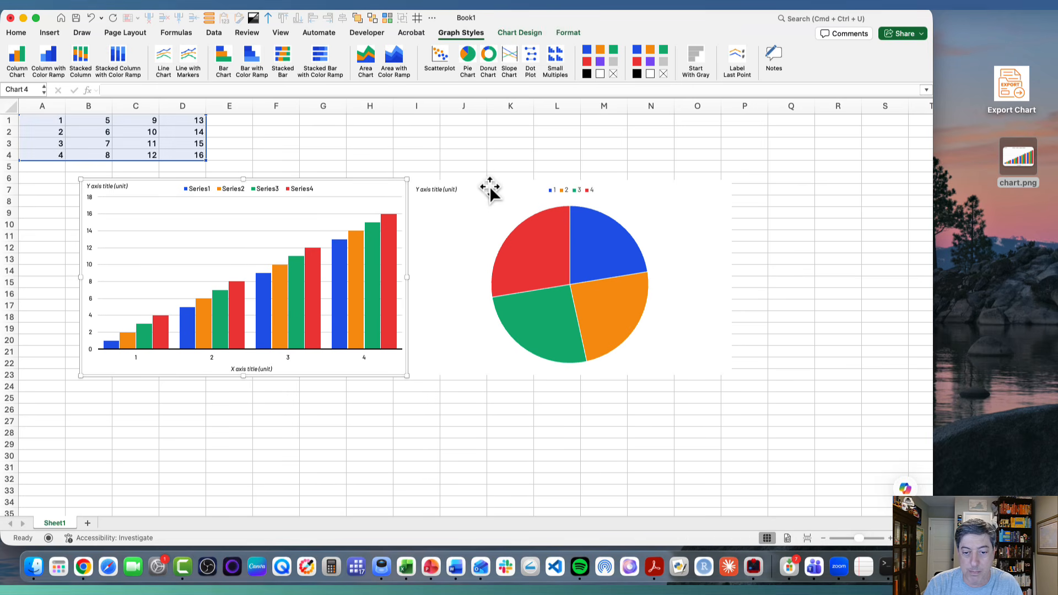
left_click(496, 185, "shift")
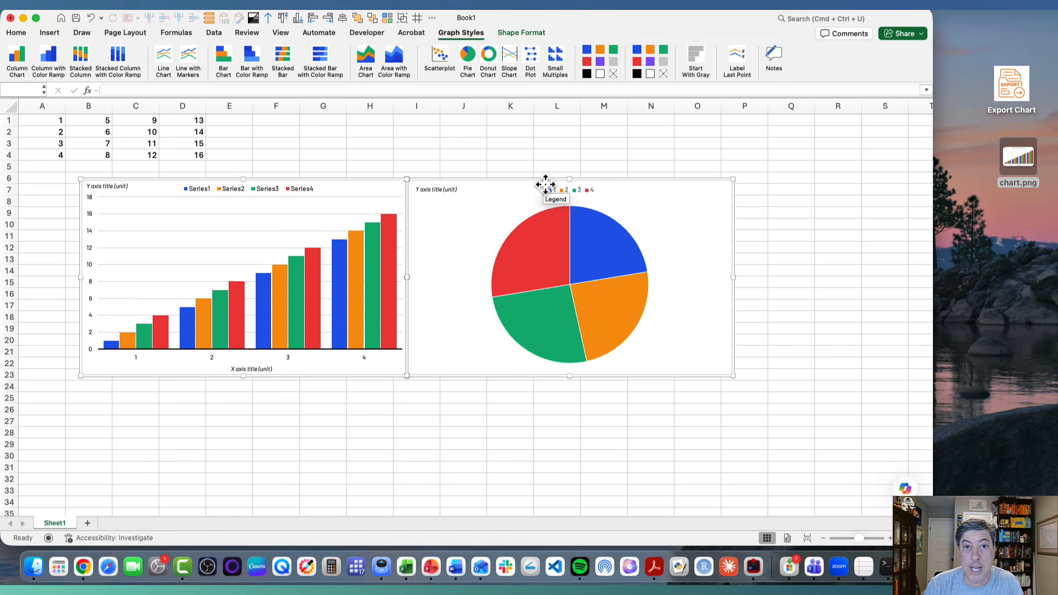
double_click(1012, 89)
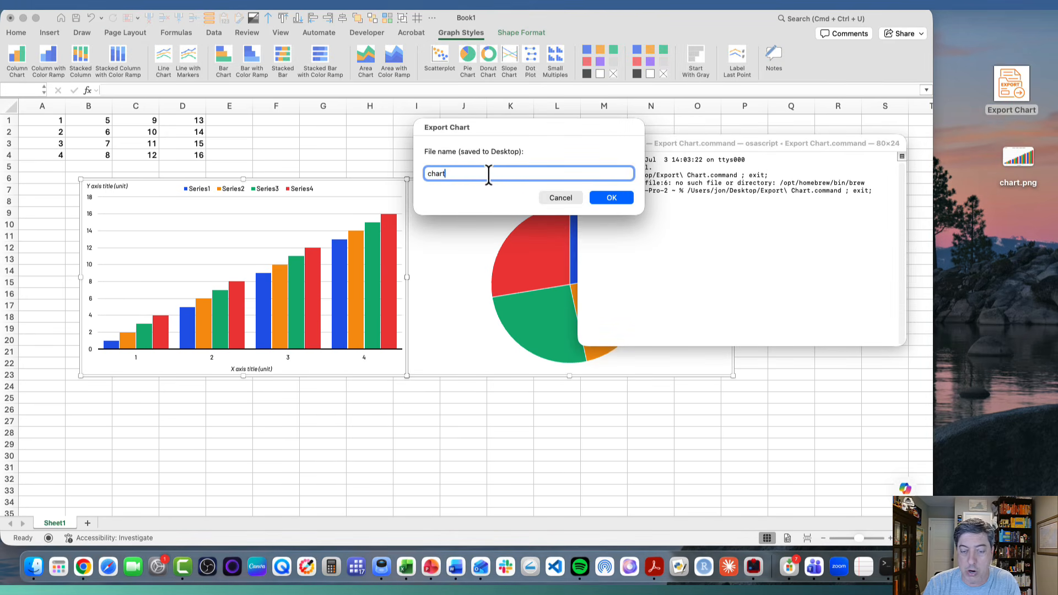
left_click(610, 197)
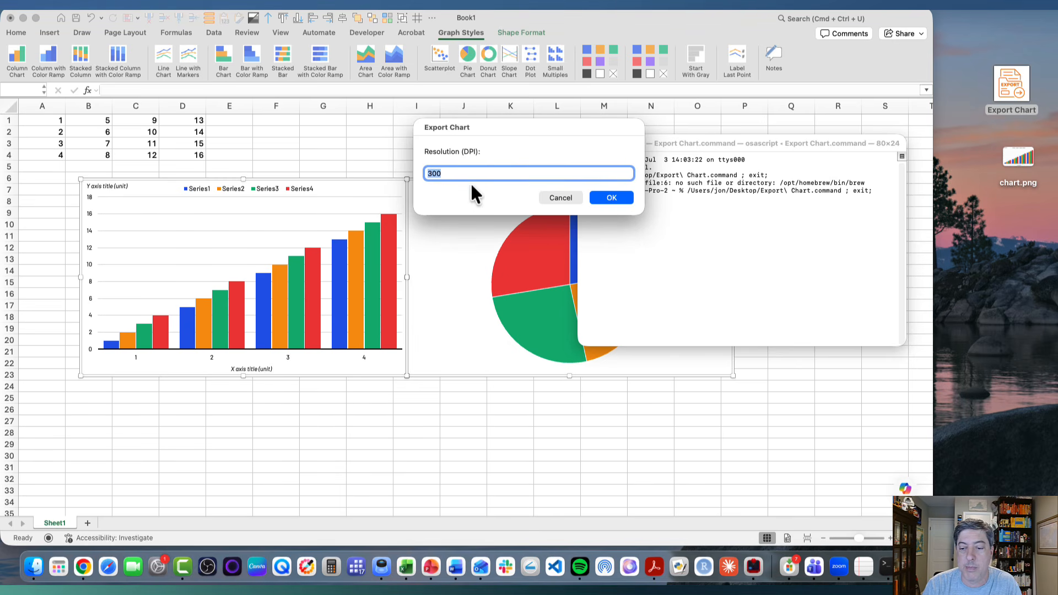
left_click(599, 199)
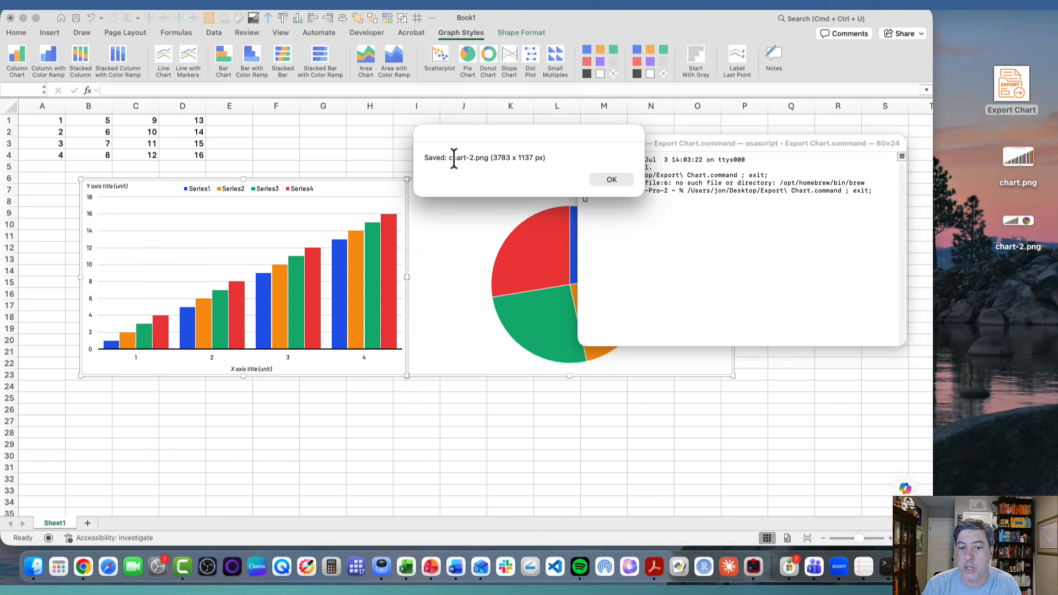
left_click(611, 179)
Open chart-2.png to examine the combined two-chart export, and close the image and the script's Terminal window
left_click(1012, 224)
double_click(1012, 223)
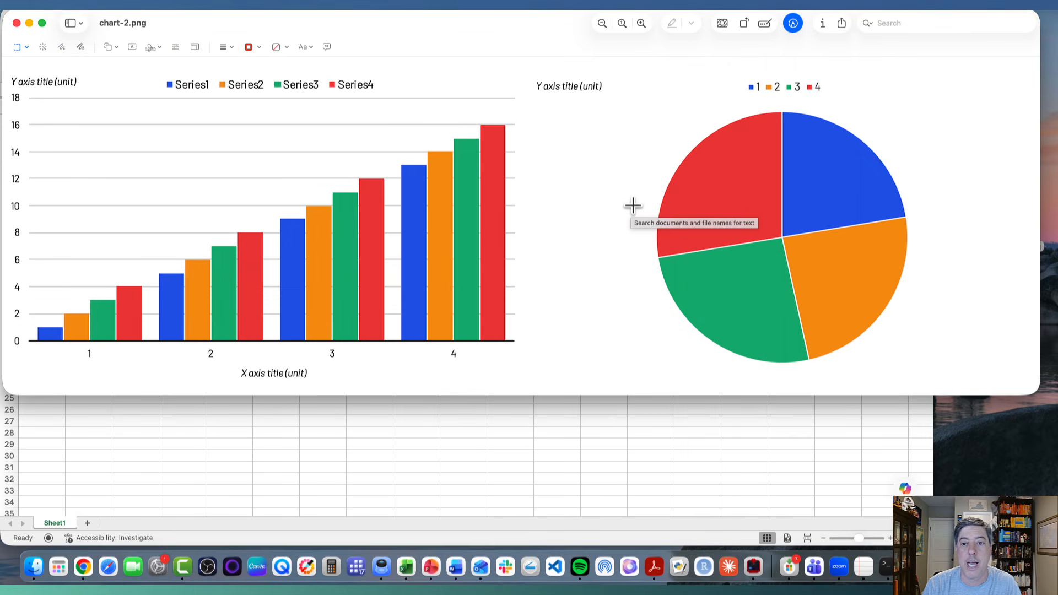
left_click(16, 22)
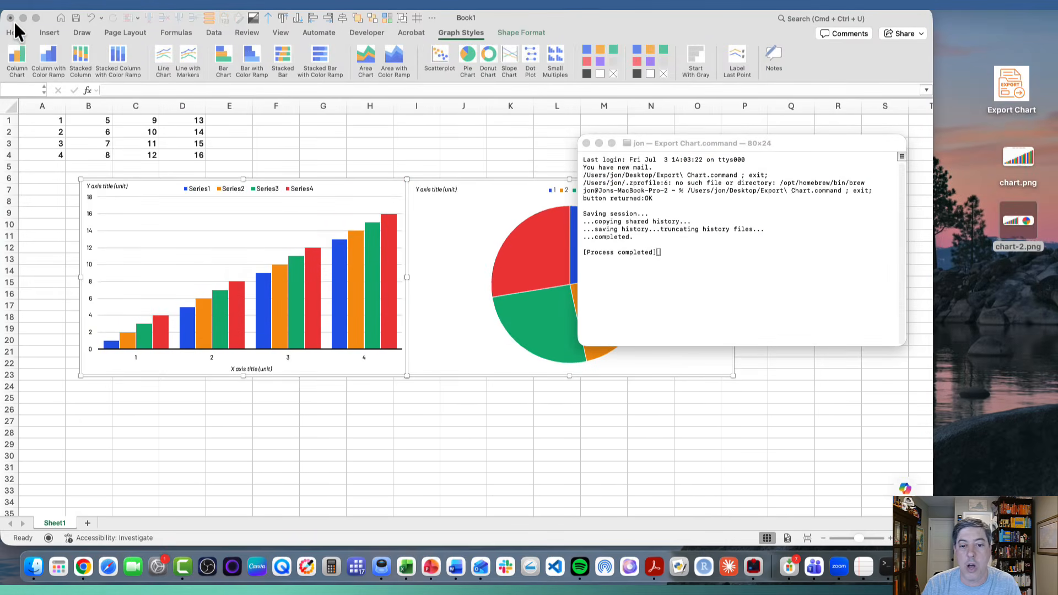
left_click(587, 141)
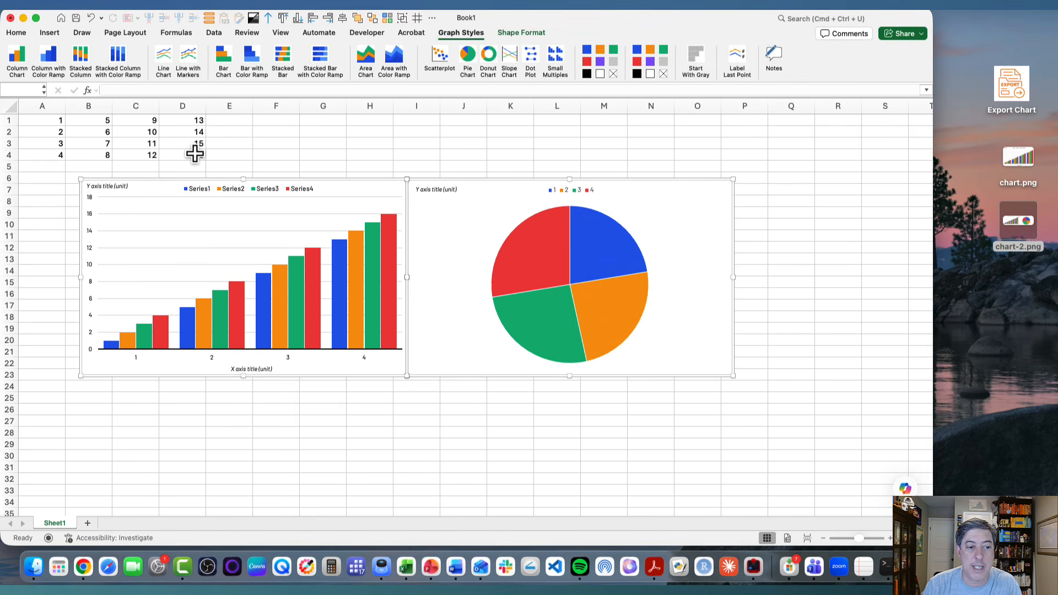
Insert a line chart with markers and a stacked column chart with color ramp from A1:D4, and move the stacked chart clear of the line chart
left_click_drag(194, 154, 48, 93)
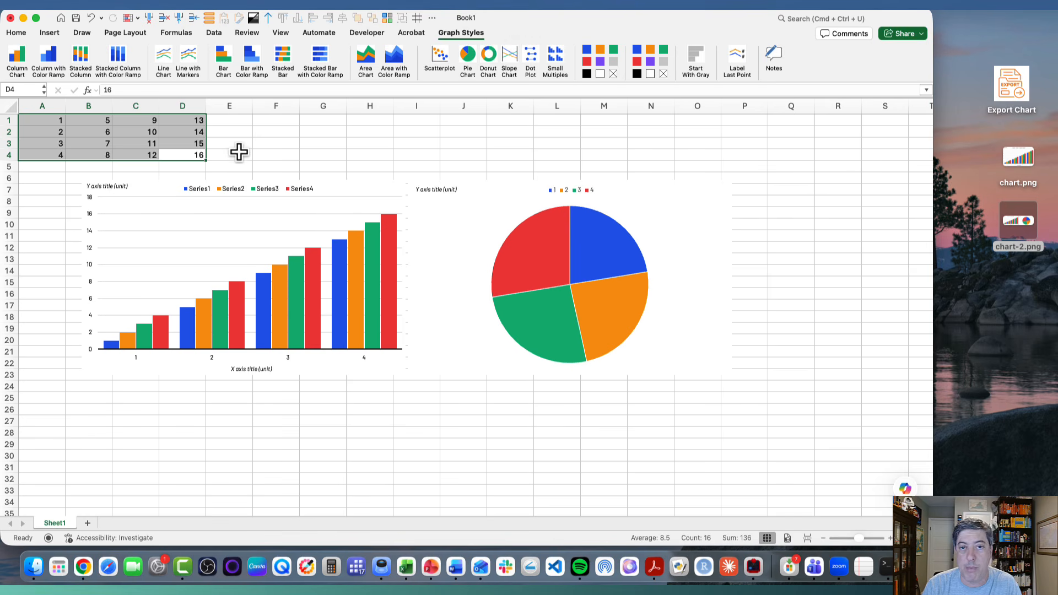
left_click(187, 55)
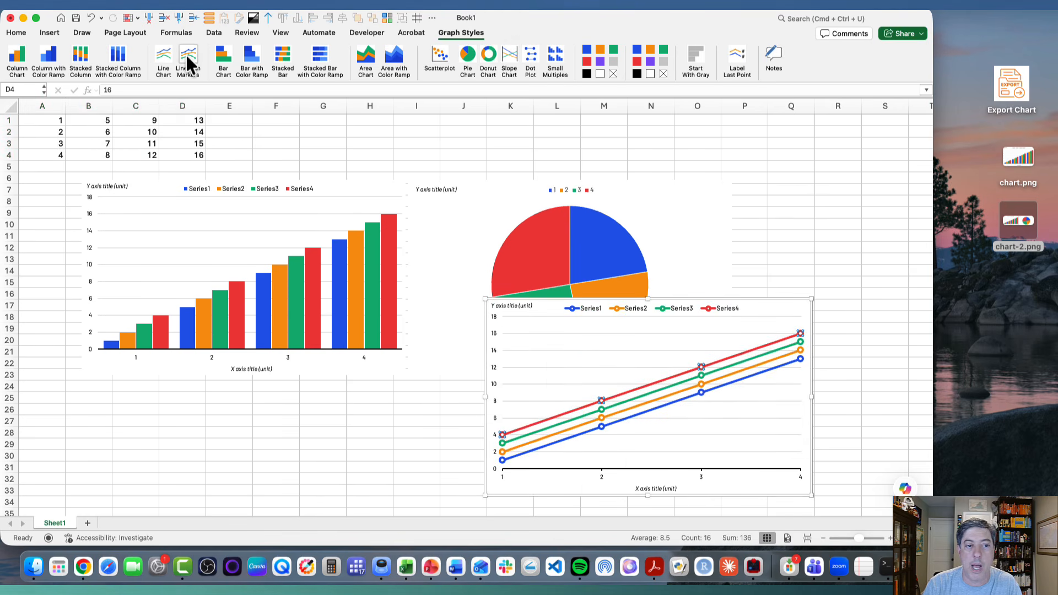
left_click(590, 326)
left_click_drag(191, 155, 27, 118)
left_click(105, 60)
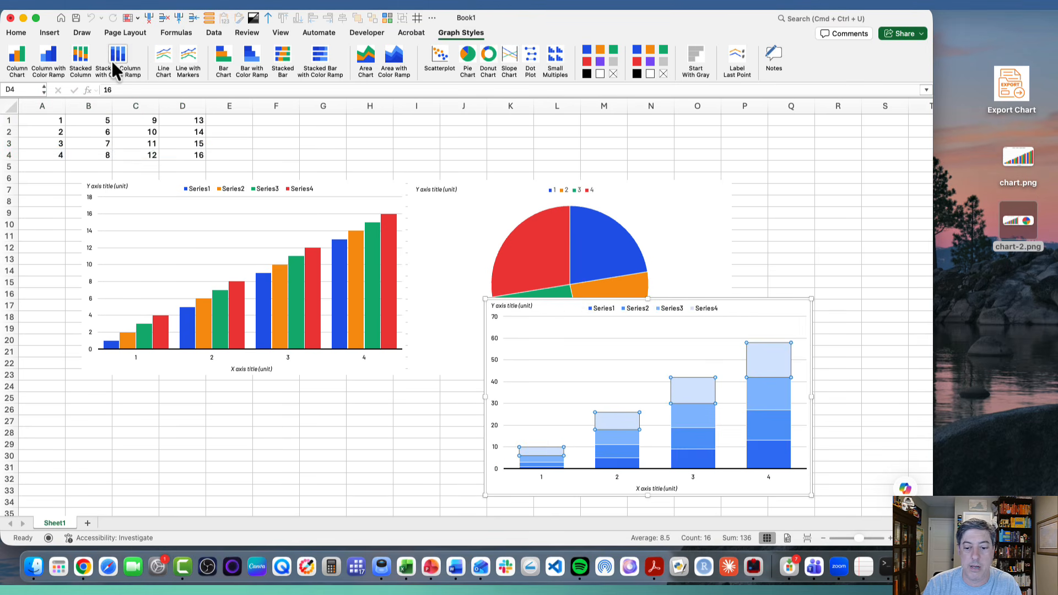
left_click(547, 307)
left_click_drag(548, 308, 296, 353)
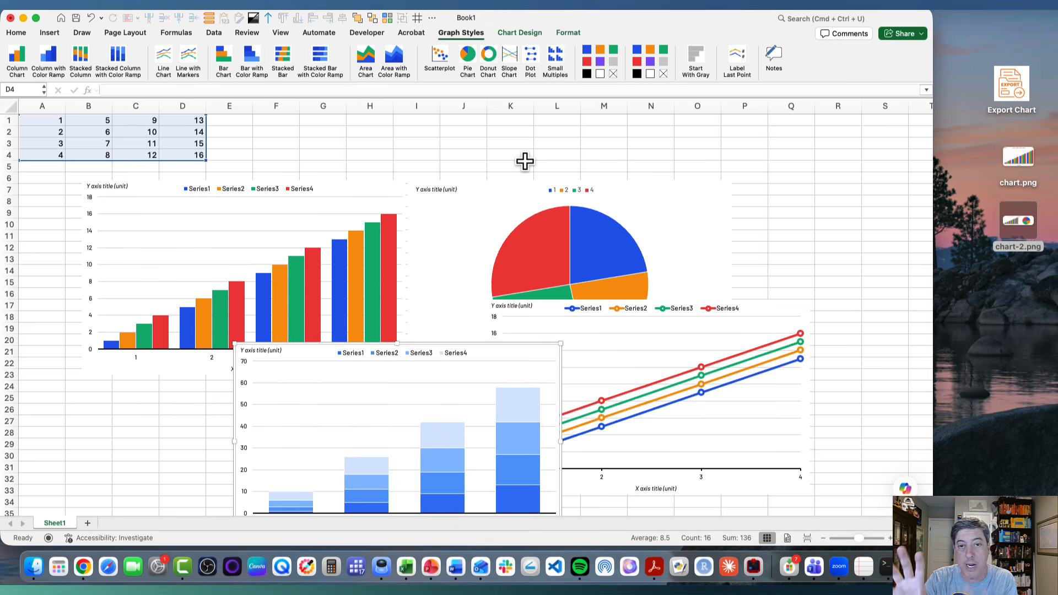
Arrange the four charts as small multiples in a 2x2 grid using layout option 1
left_click(557, 58)
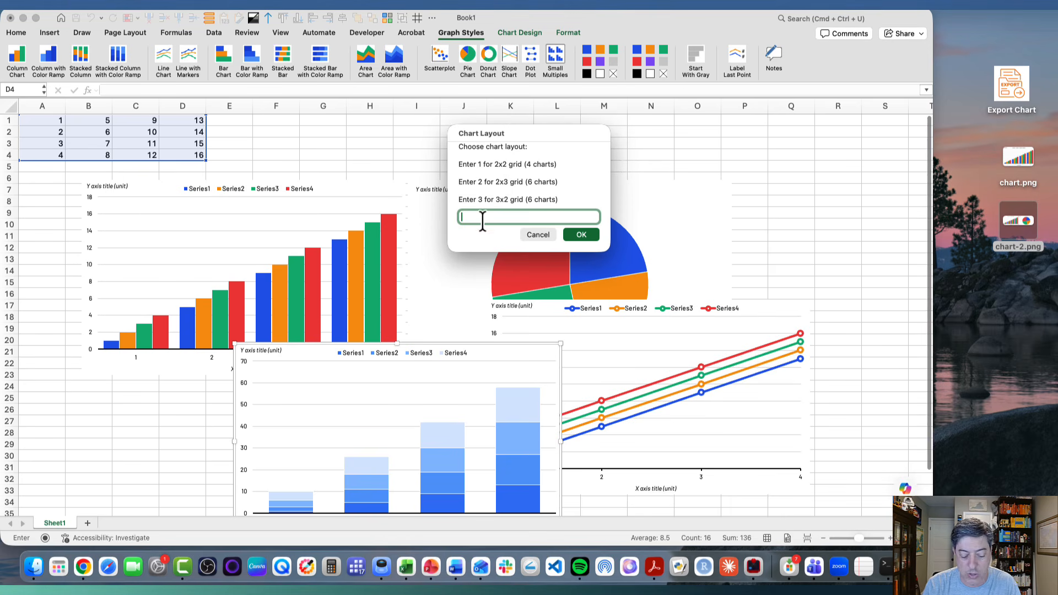
type("1")
left_click(577, 235)
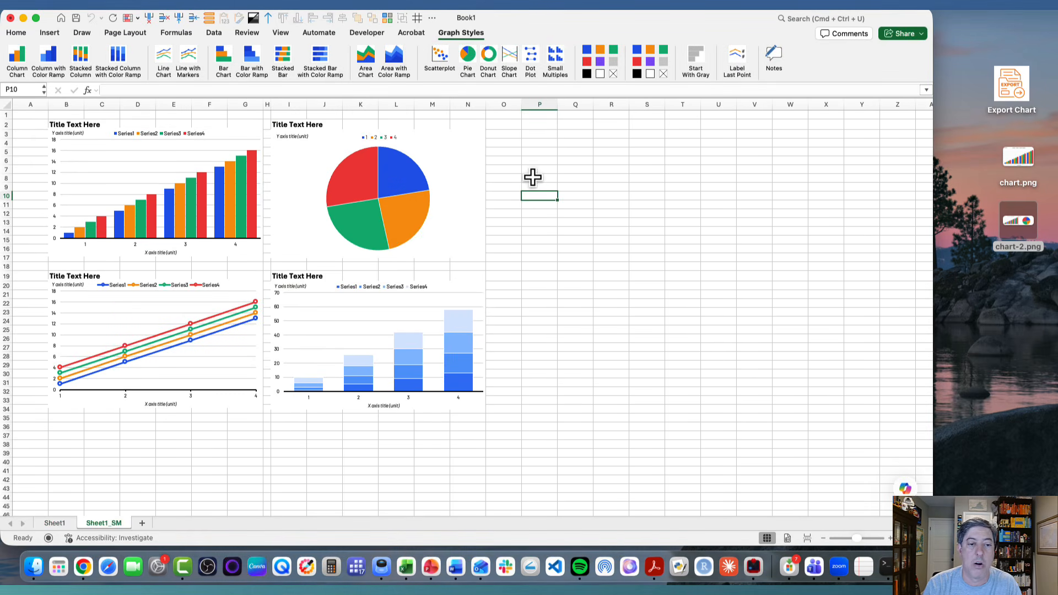
Select all four charts in the grid together and export them with the Export Chart script as small multiples
left_click(243, 133)
left_click(307, 157, "shift")
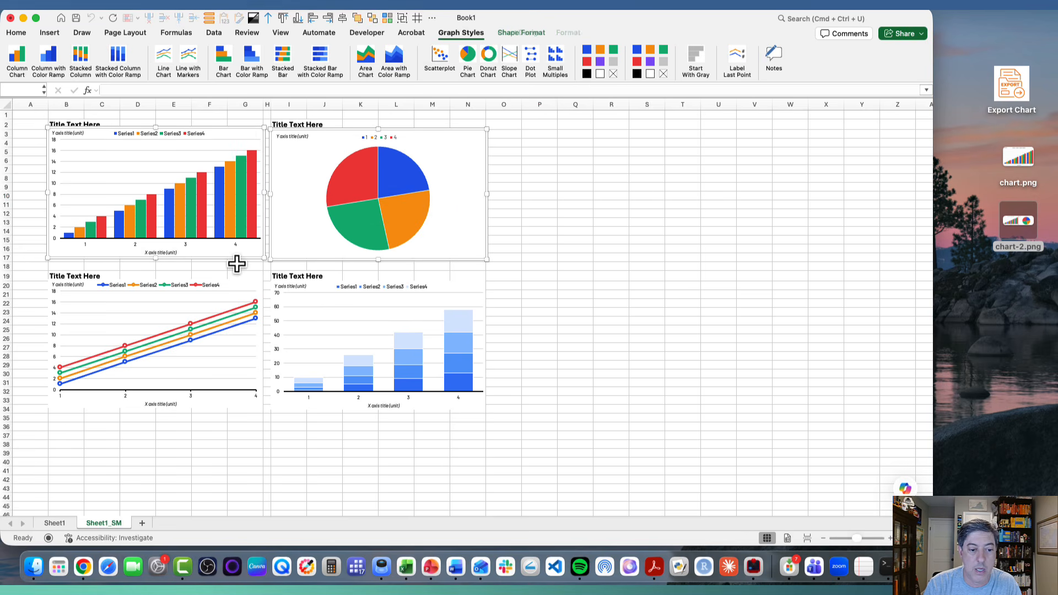
left_click(229, 284, "shift")
left_click(303, 295, "shift")
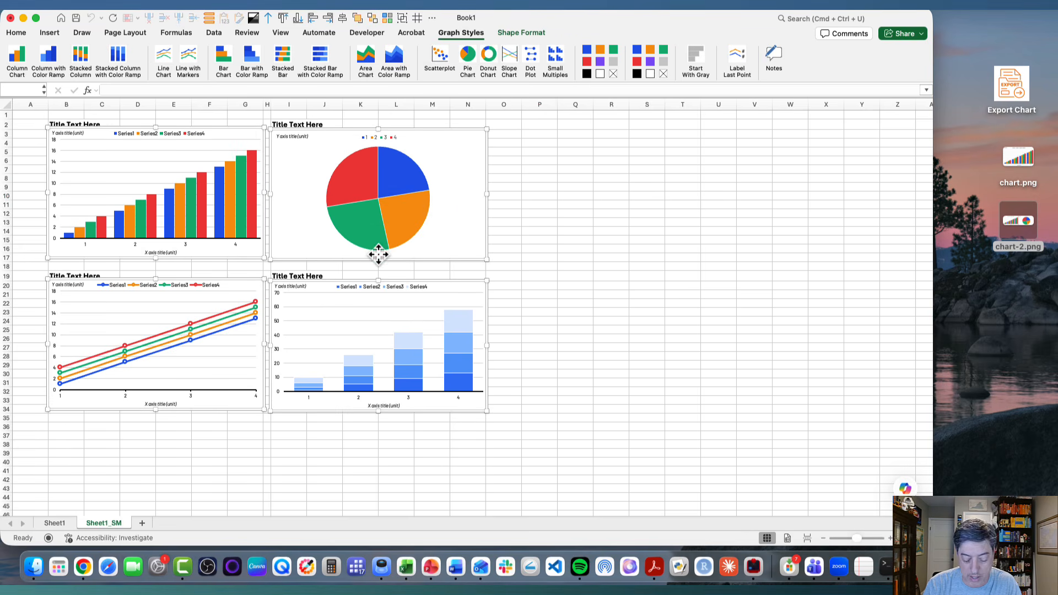
double_click(1011, 86)
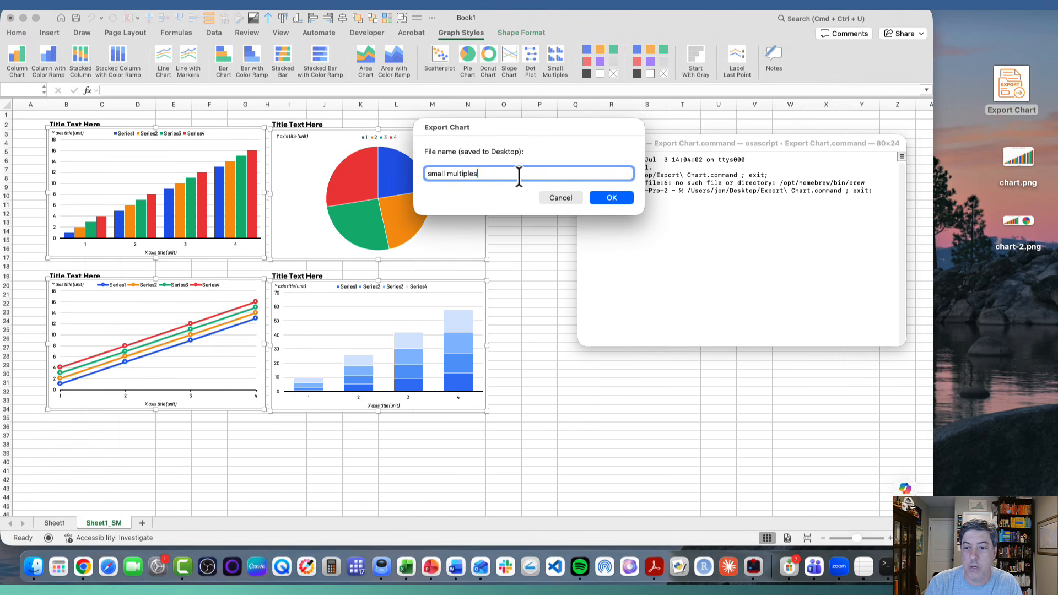
type("small multiples")
left_click(612, 197)
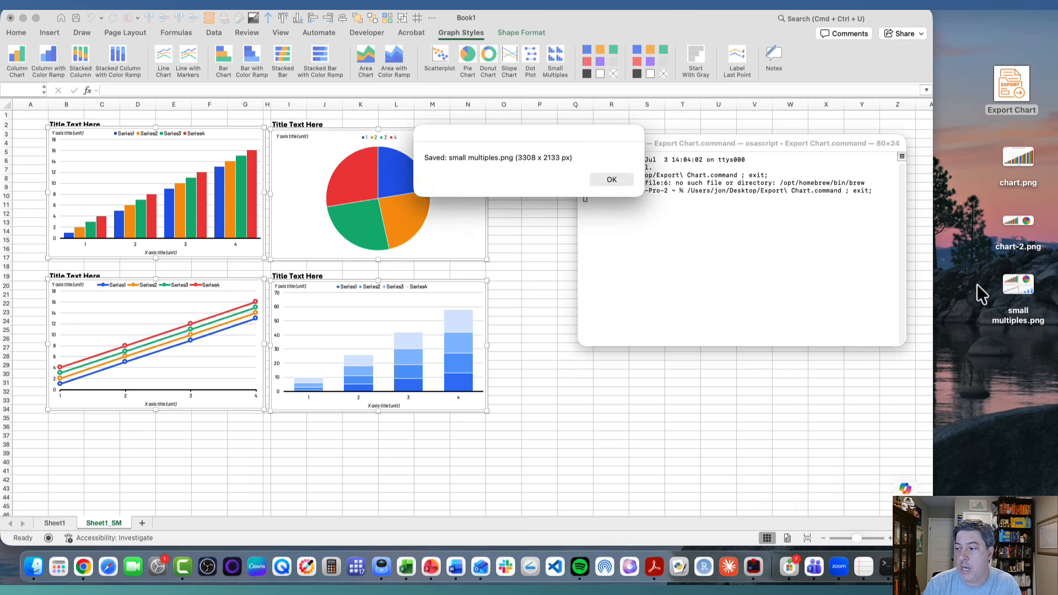
Open small multiples.png from the desktop to examine the exported four-chart image, and dismiss the script's save message
double_click(1016, 282)
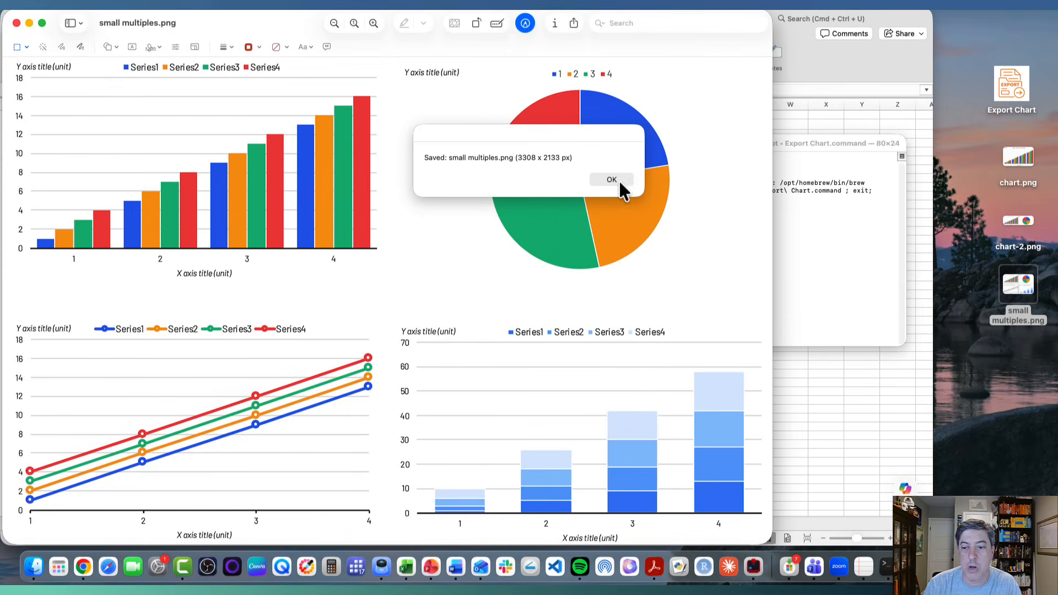
left_click(612, 180)
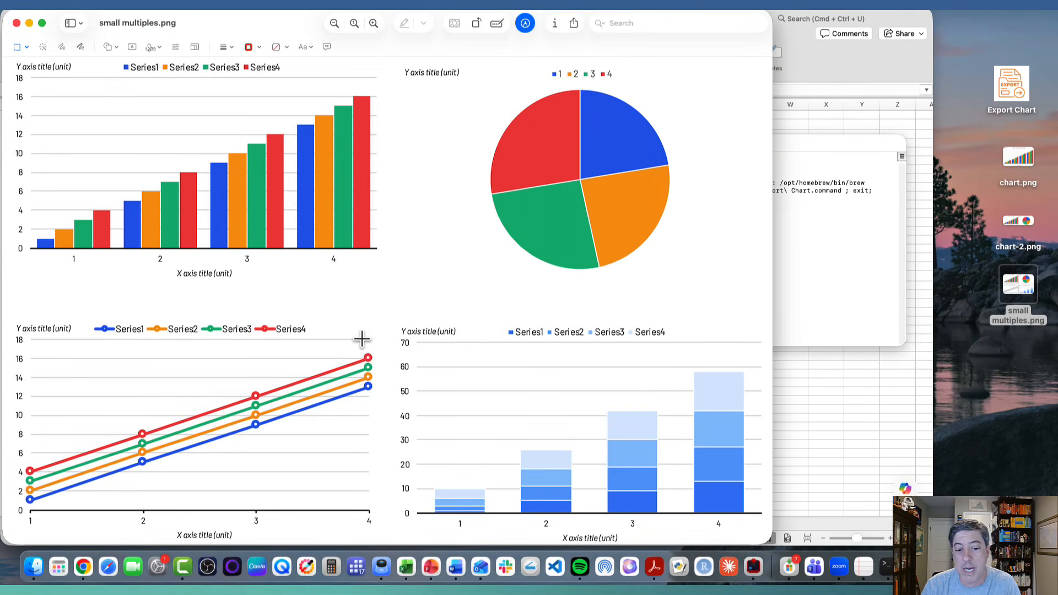